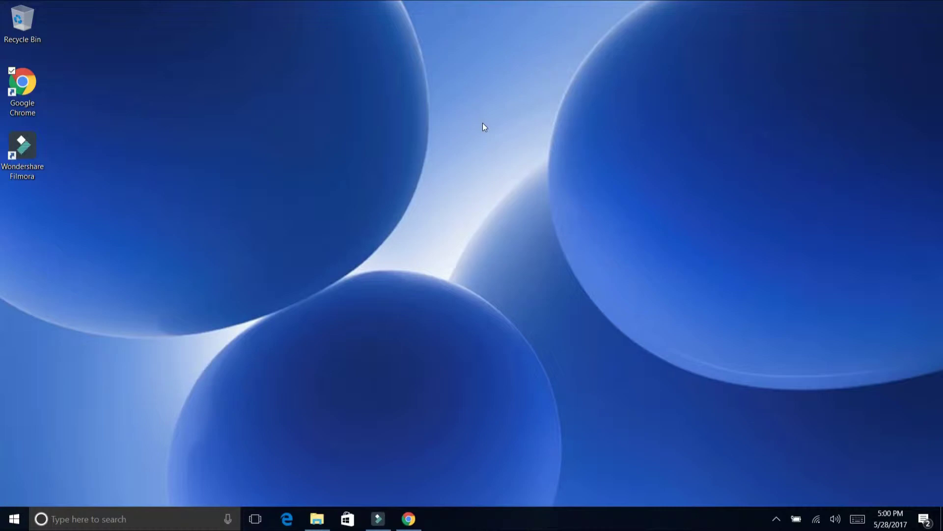
- Bring up File Explorer on Network, dismiss the Start menu, and turn on Magnifier
key(alt+Tab)
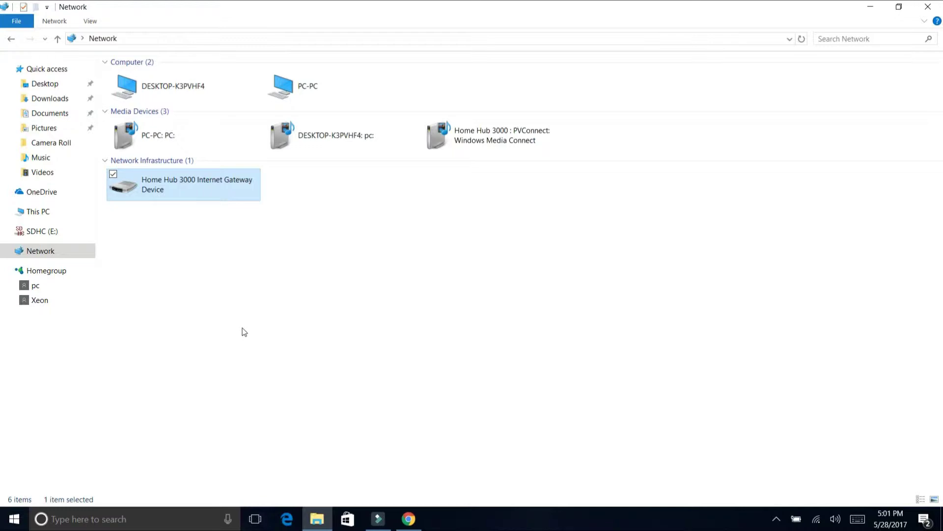
key(super)
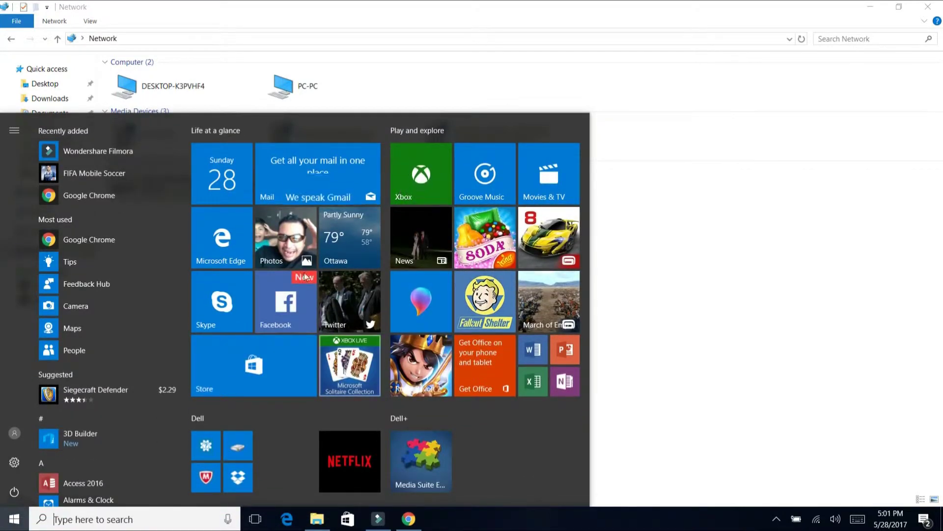
click(719, 281)
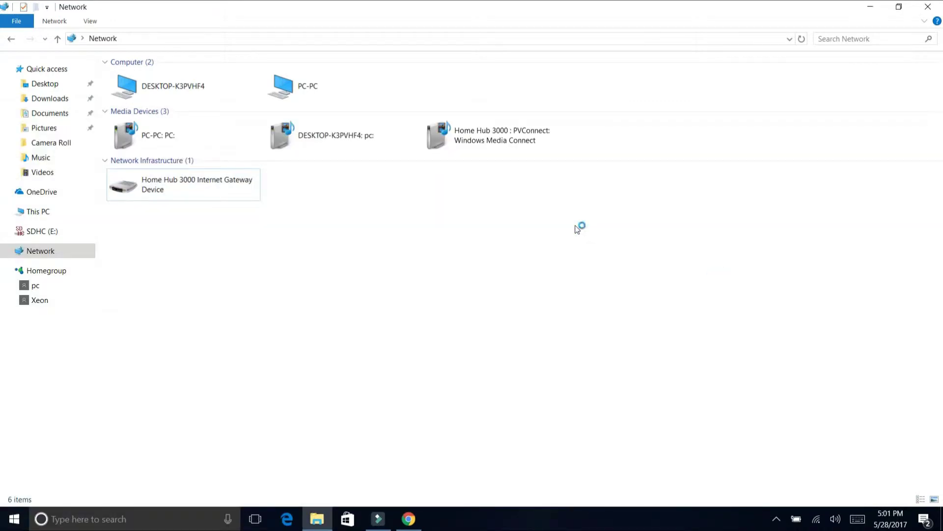
key(super+plus)
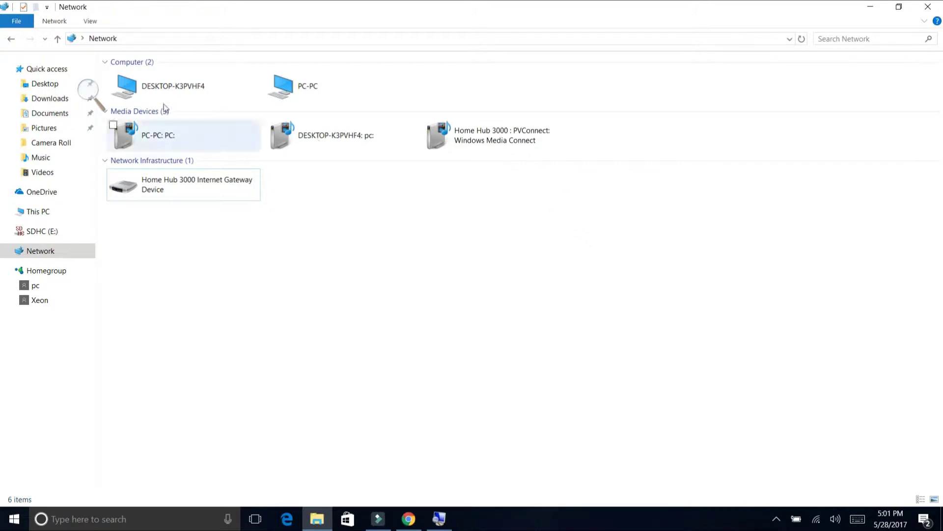
- Clear 'Network' from the address bar and type \\my to get the \\mynetwork suggestion
click(121, 38)
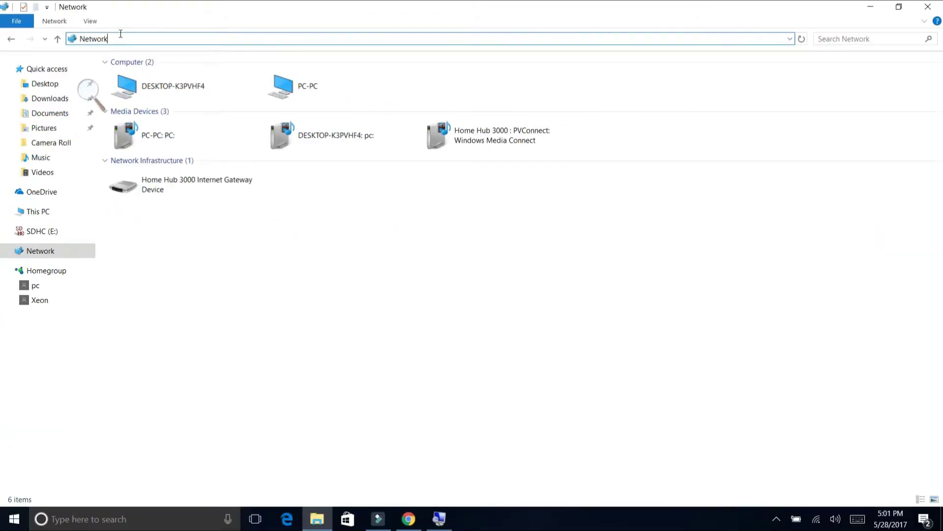
click(85, 39)
key(ctrl+a)
key(BackSpace)
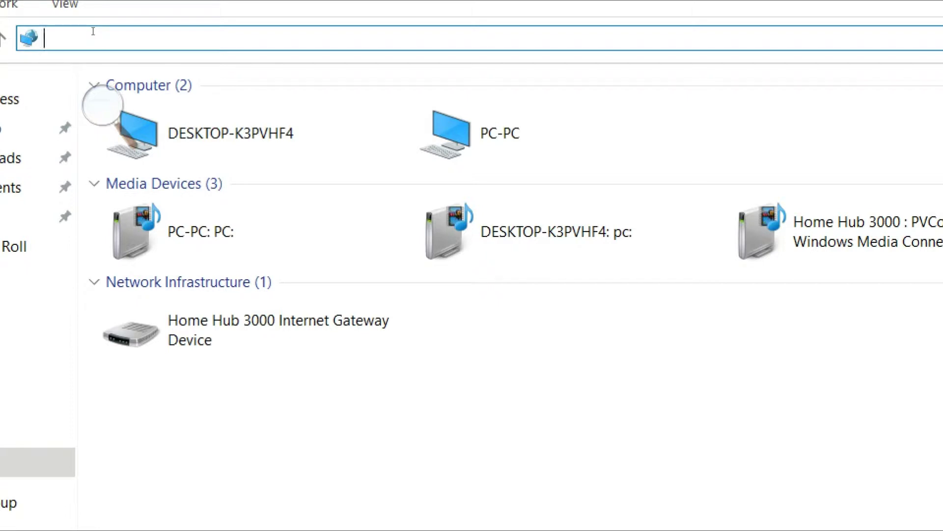
text(\\)
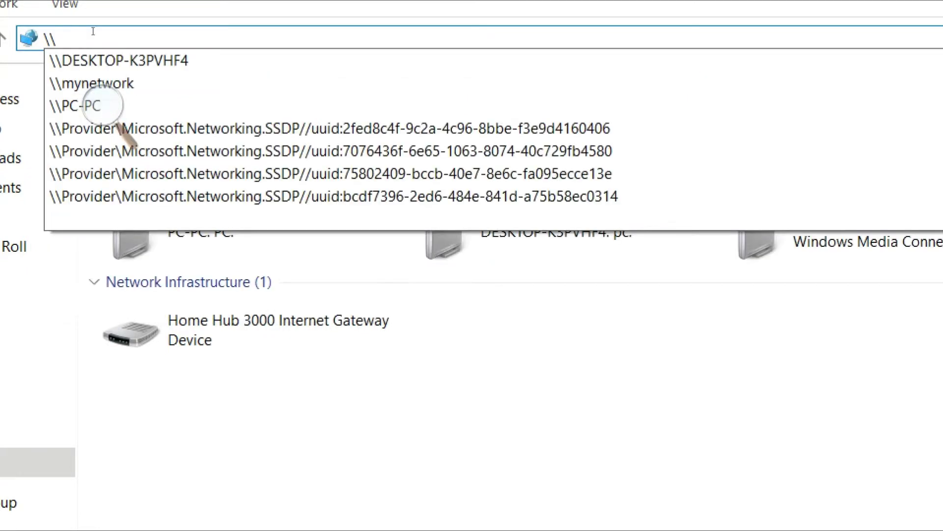
text(my)
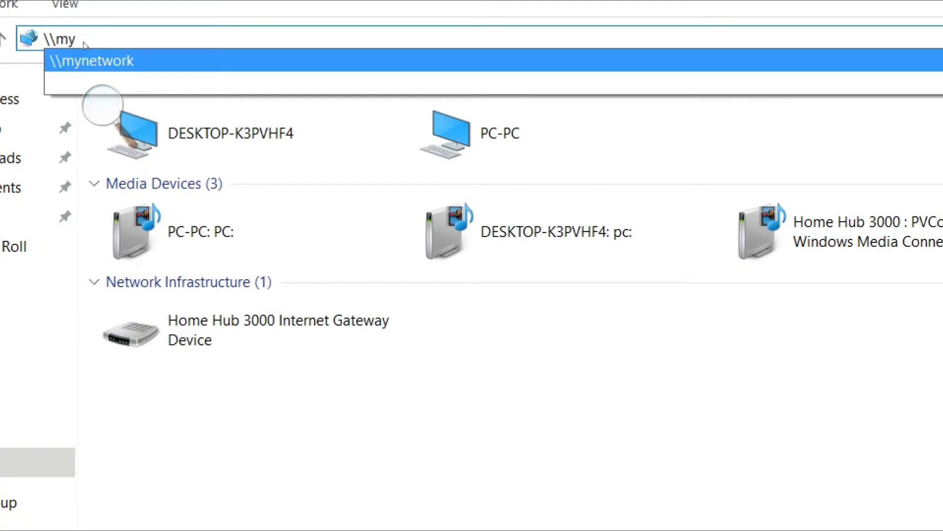
- Accept the \\mynetwork suggestion and go there to reveal the My Passport share
key(Down)
key(Return)
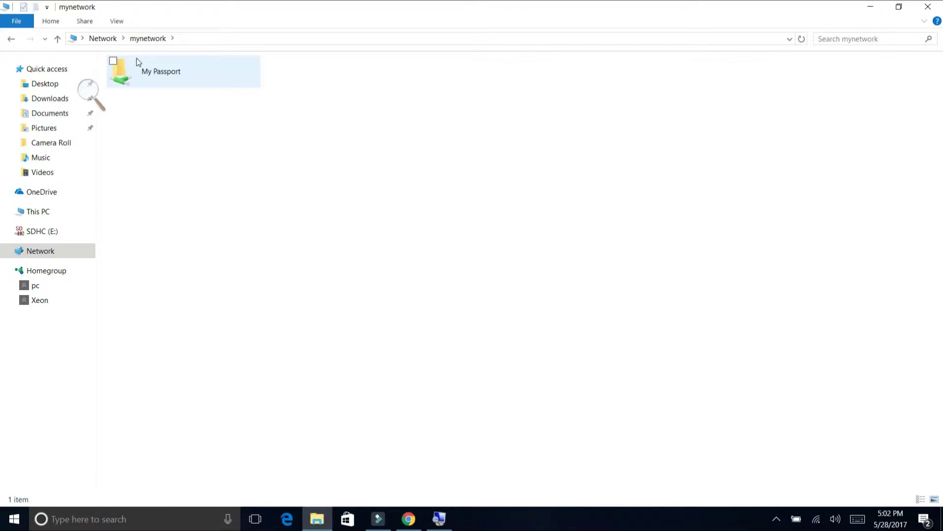
- Open the My Passport share to list its 12 items, such as 2tb and WD Apps Setup
double_click(137, 61)
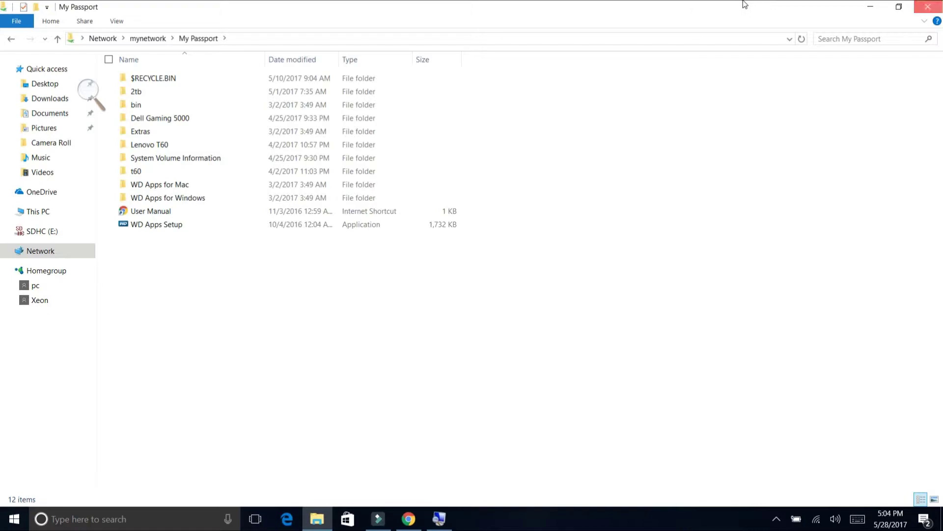
- Close the My Passport window, bring back a Quick access window, and select its address bar
key(alt+F4)
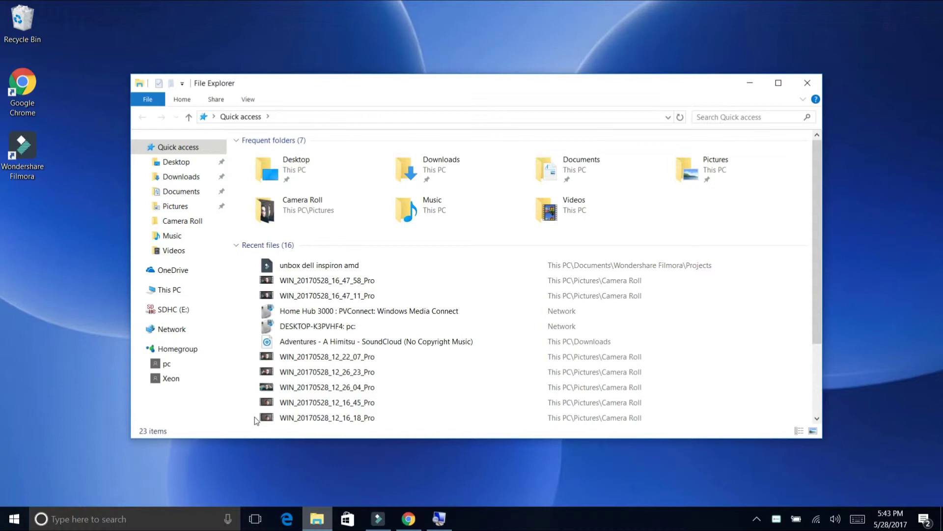
key(super+d)
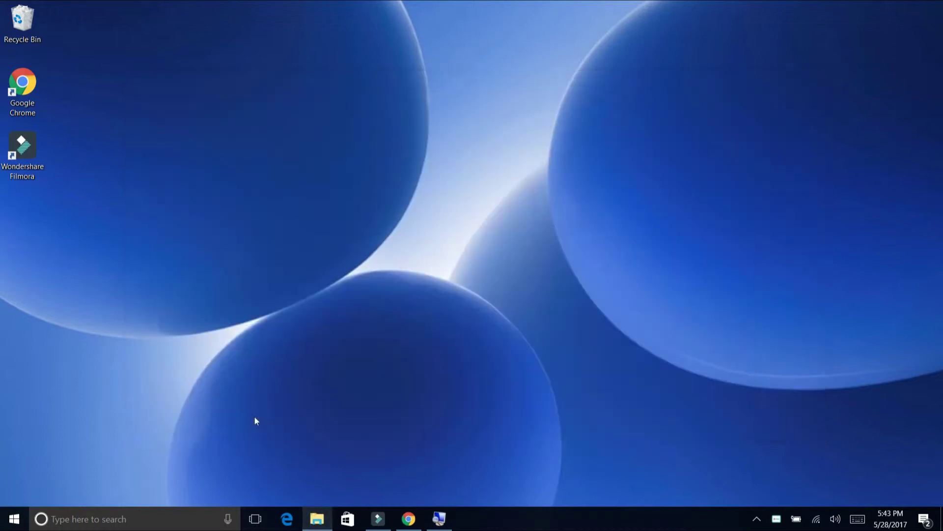
key(super+d)
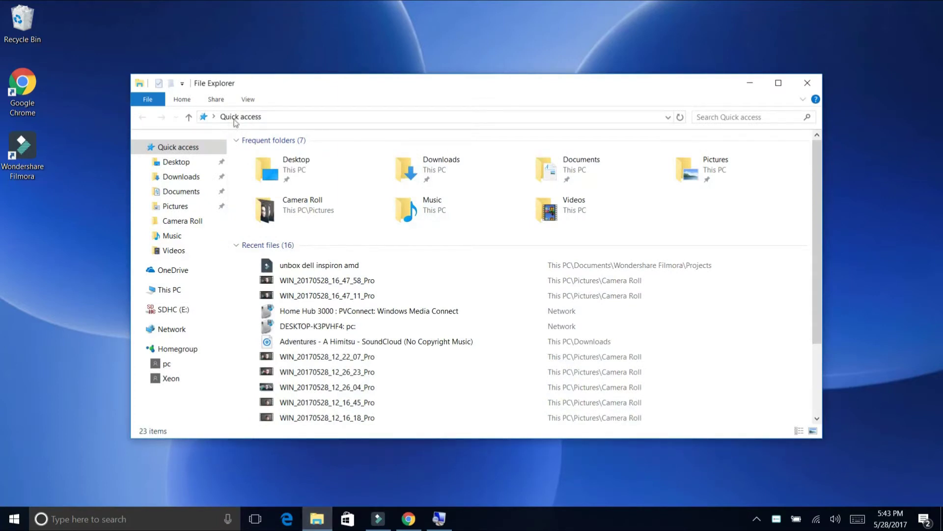
key(alt+d)
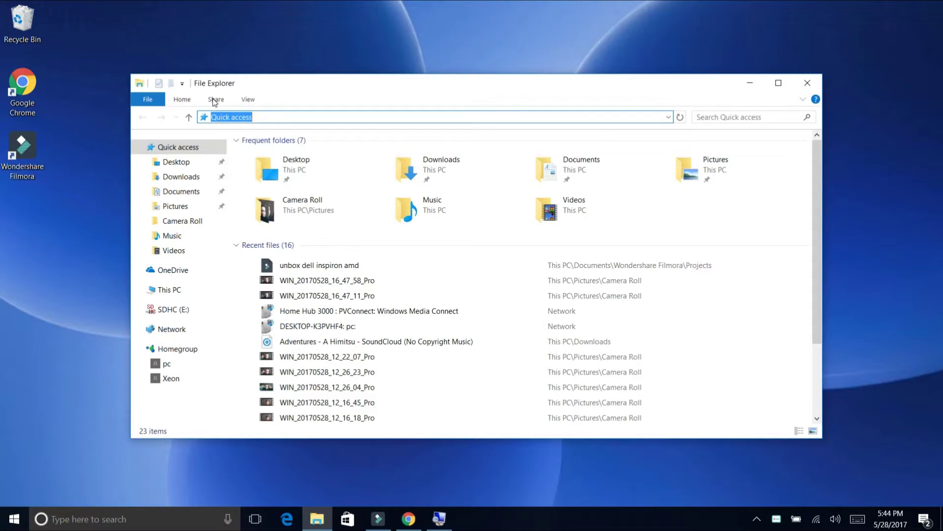
- Navigate the new window to \\mynetwork and select its breadcrumb
text(\\)
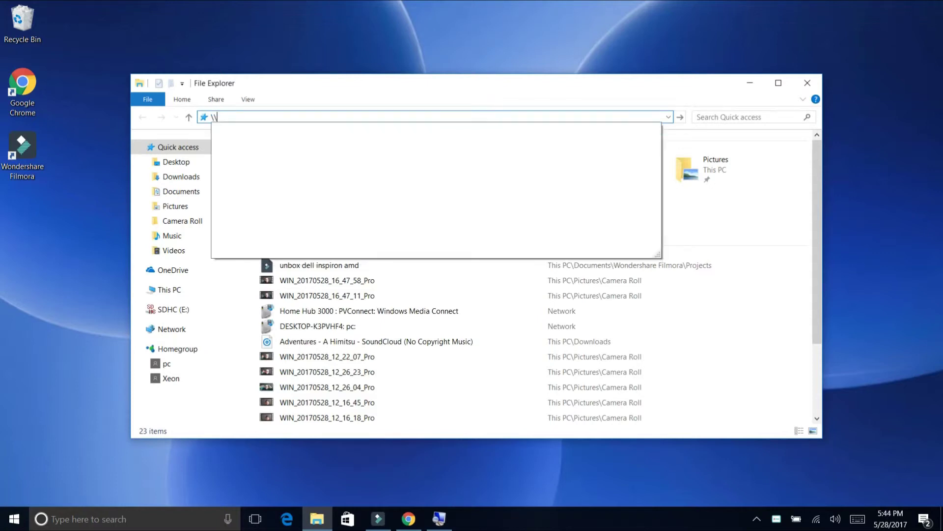
text(m)
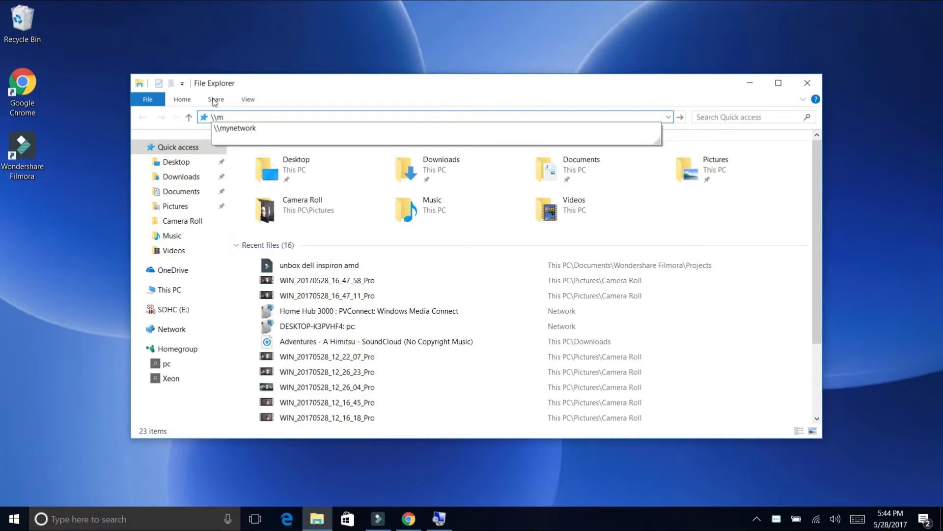
text(ynetwork)
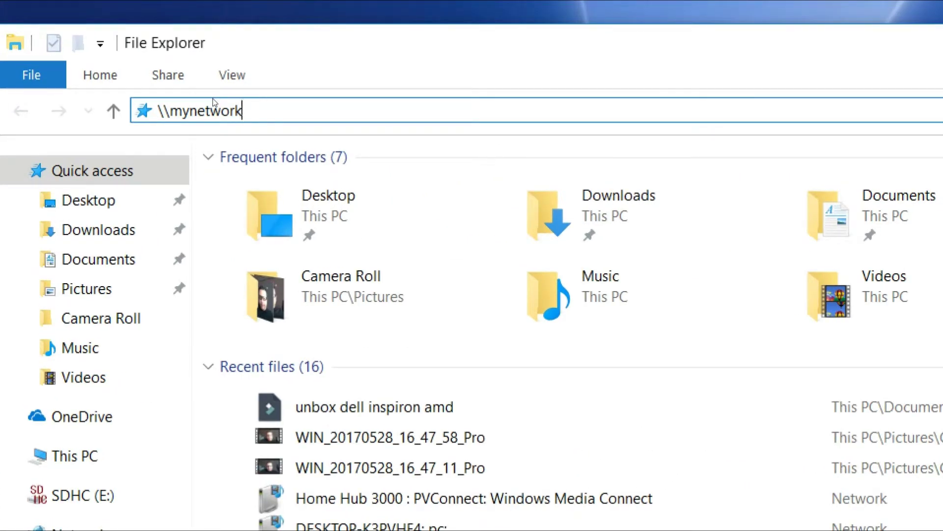
key(Return)
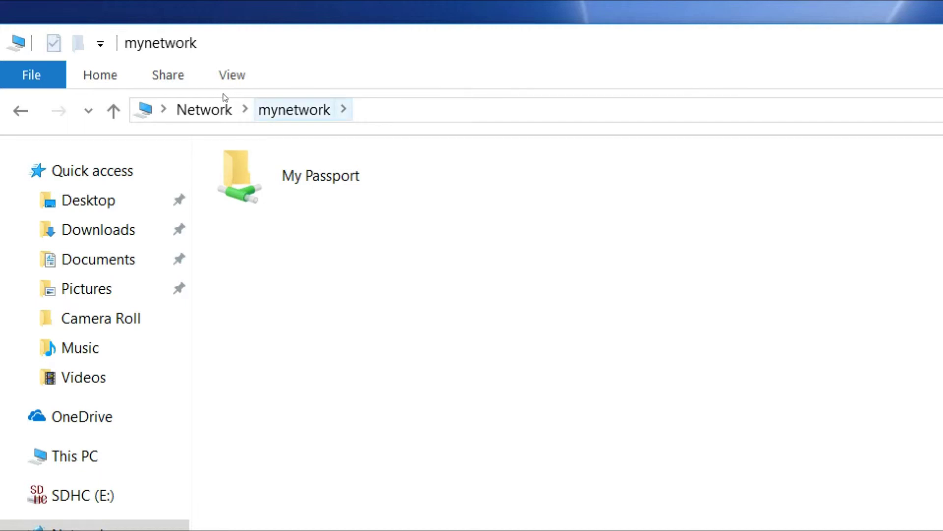
click(278, 114)
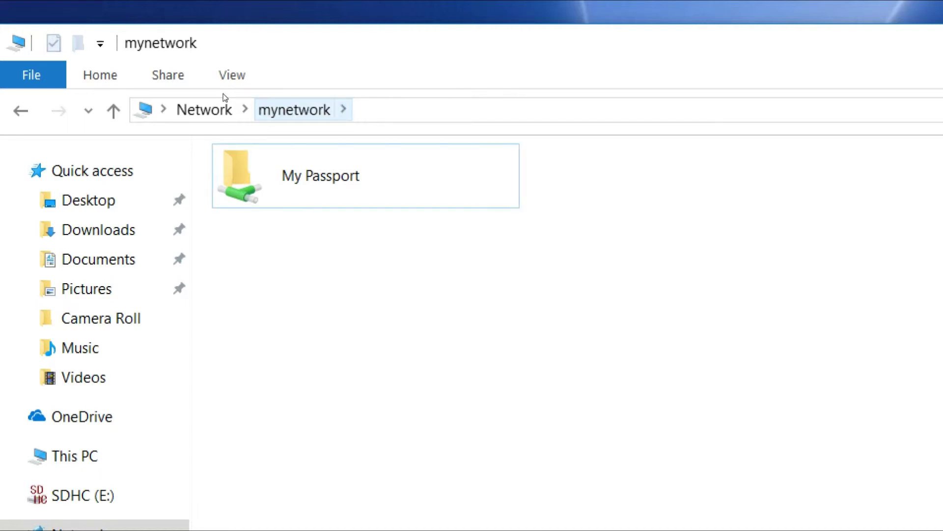
click(274, 111)
- Copy the mynetwork address to the clipboard using the breadcrumb's Copy address option
right_click(273, 113)
key(Down)
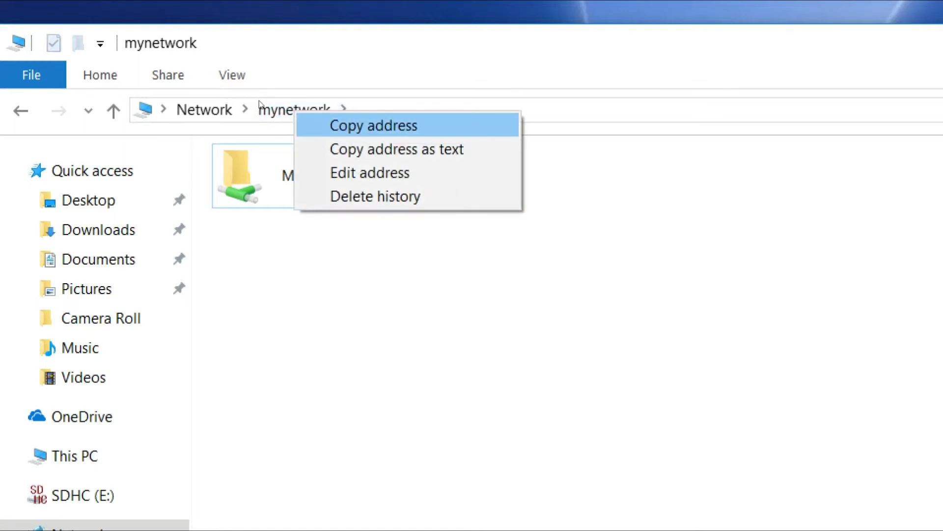
key(Return)
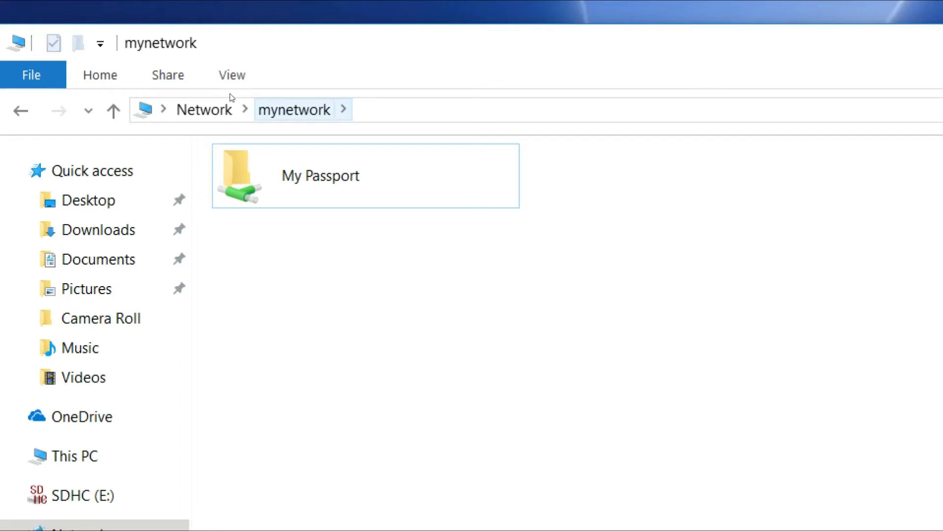
key(shift+F10)
key(Down)
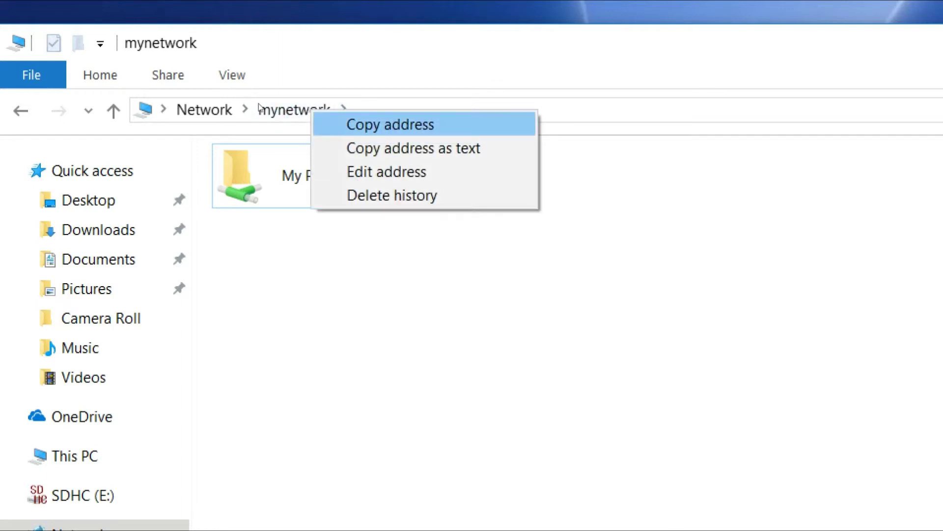
key(Return)
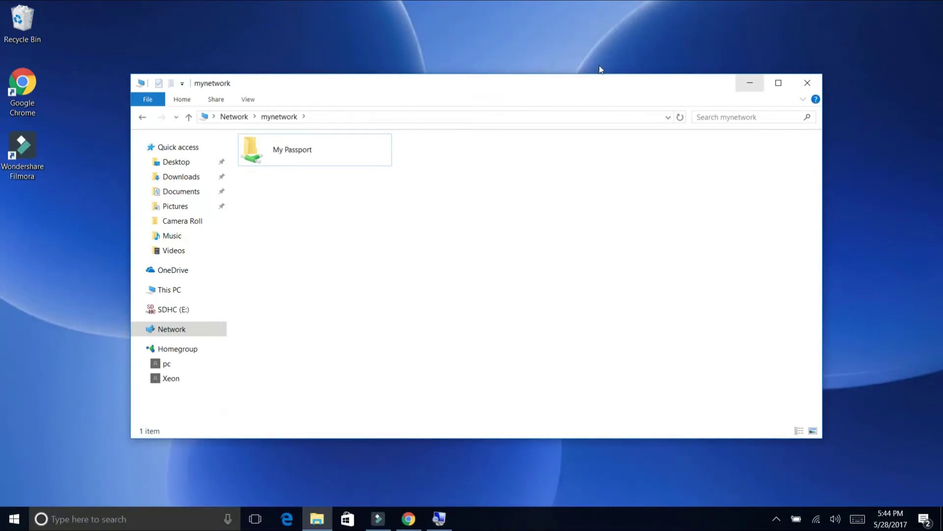
- Minimize Explorer and start a new desktop shortcut through the desktop's New > Shortcut menu
click(750, 82)
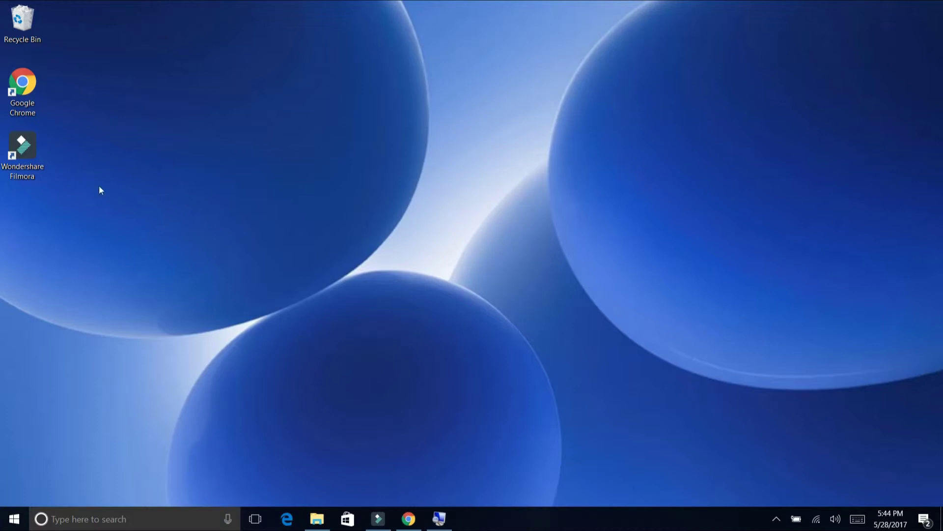
right_click(123, 232)
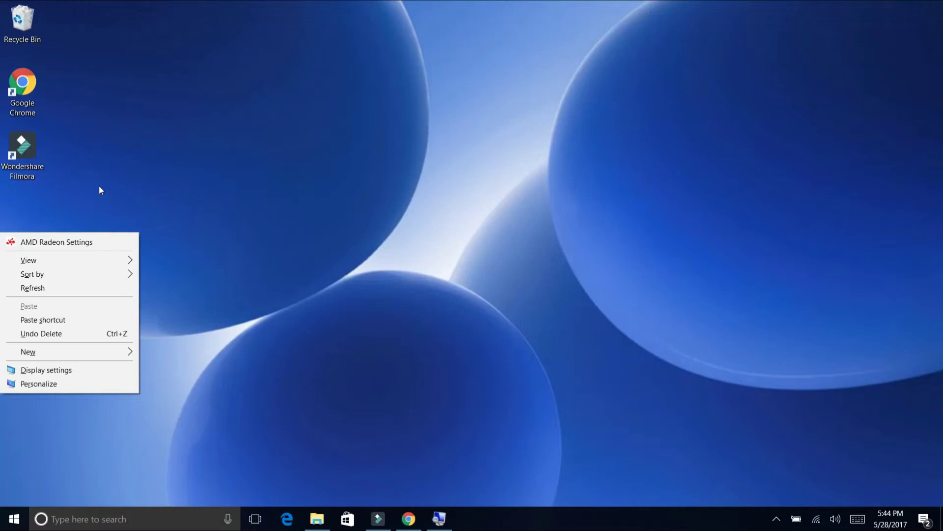
click(28, 352)
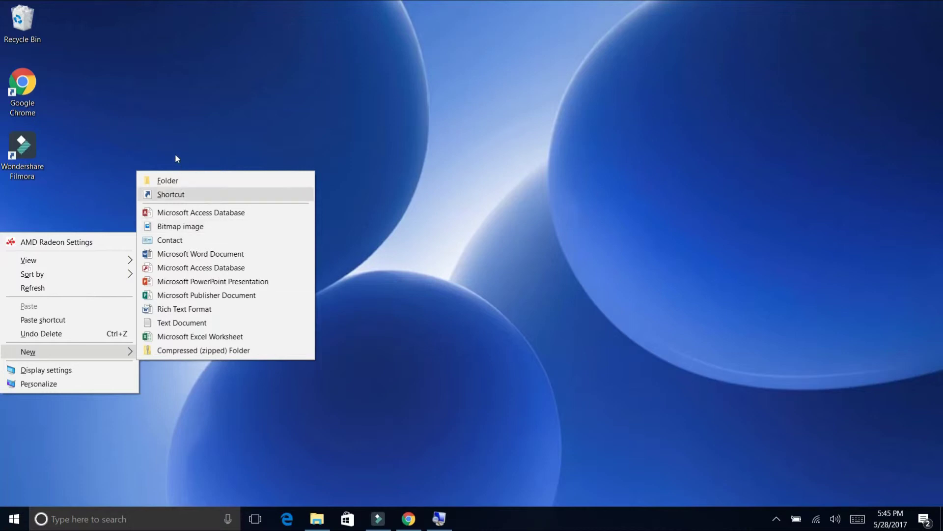
key(Return)
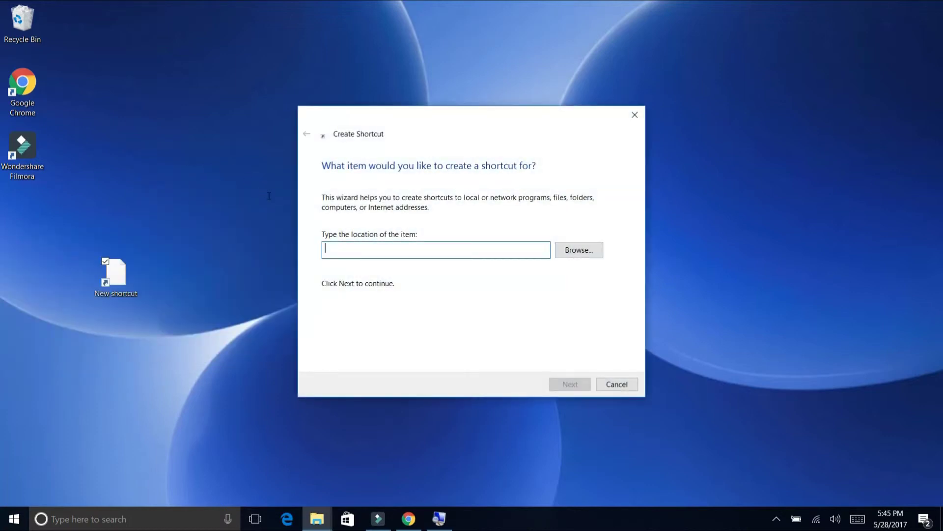
- Paste the copied address into the location box and trim it to \\mynetwork
right_click(334, 246)
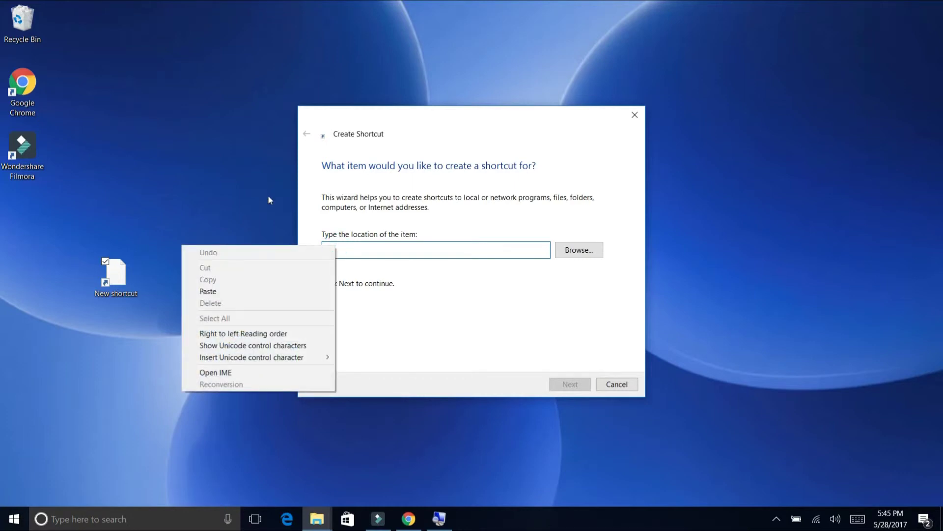
key(Down)
key(Down)
key(Down)
key(Down)
click(261, 291)
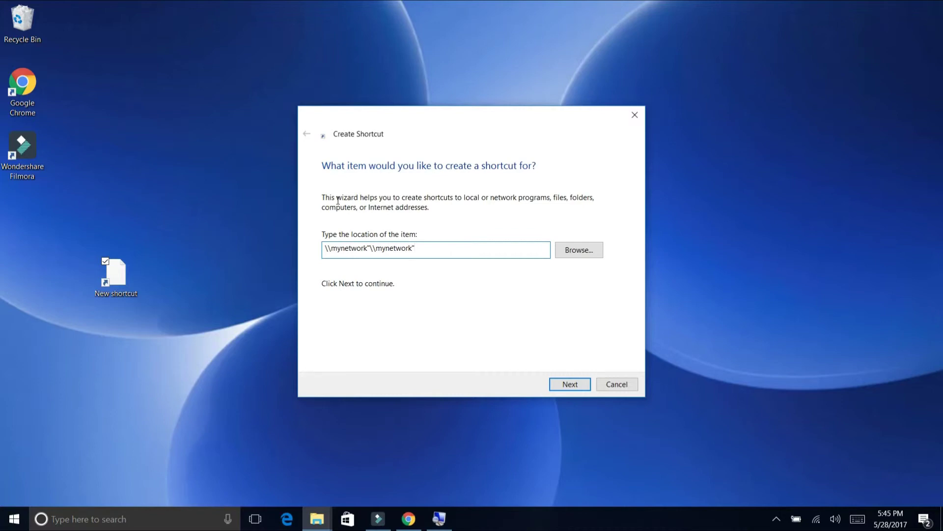
key(BackSpace)
key(BackSpace)
key(BackSpace)
key(BackSpace)
key(BackSpace)
key(BackSpace)
key(BackSpace)
key(BackSpace)
key(BackSpace)
key(BackSpace)
key(BackSpace)
key(BackSpace)
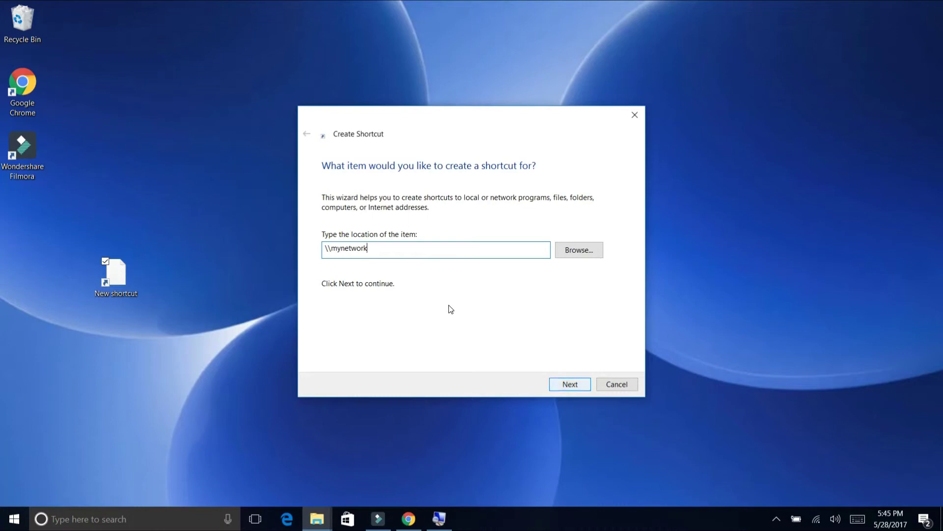
- Advance to the naming page and name the shortcut 'External Hard drive-router'
key(Return)
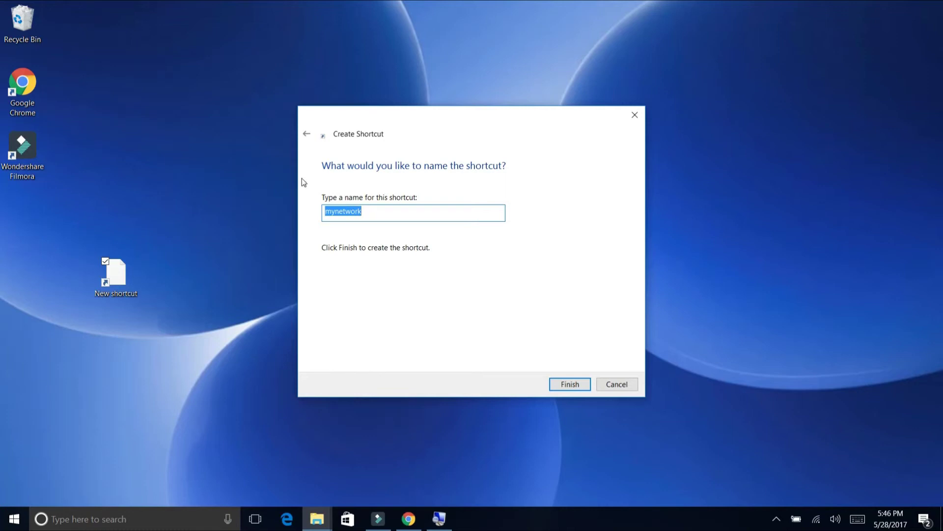
text(External Hard drive)
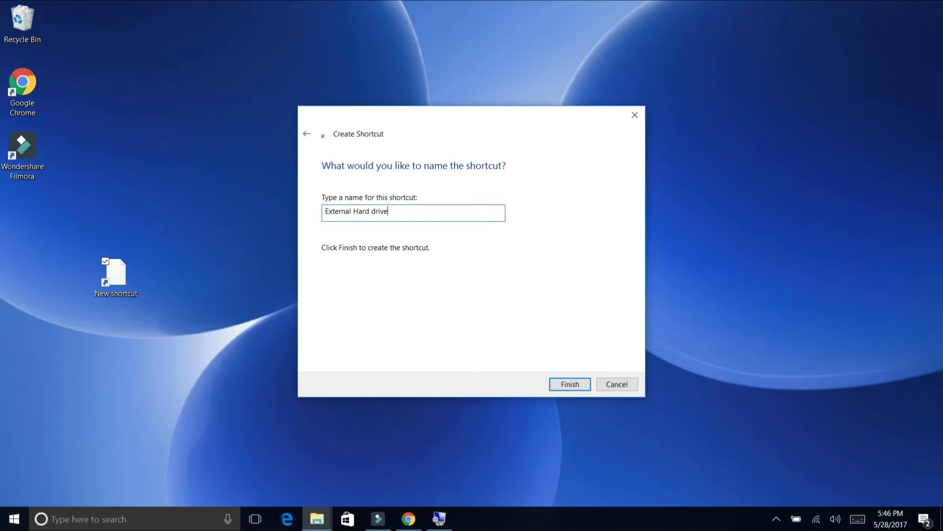
text(-router)
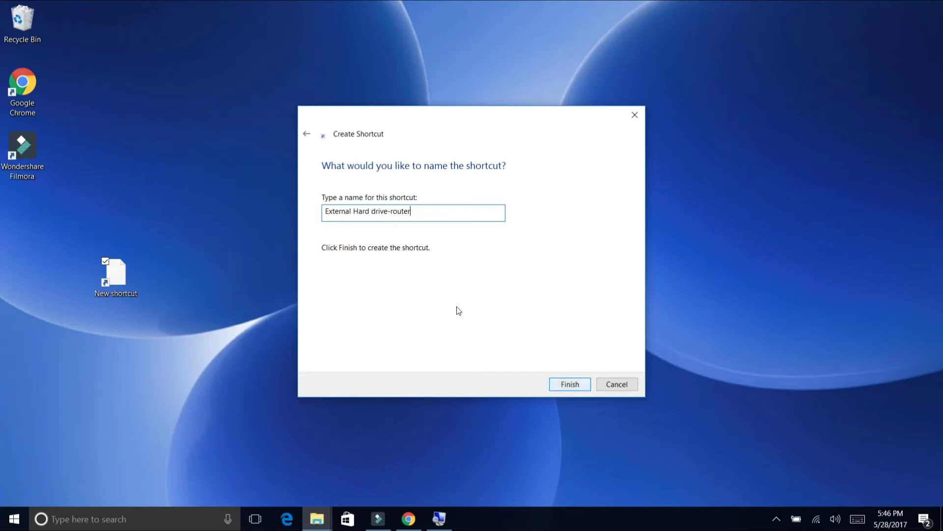
- Finish the shortcut, then open it from the desktop to reach mynetwork with My Passport
key(Return)
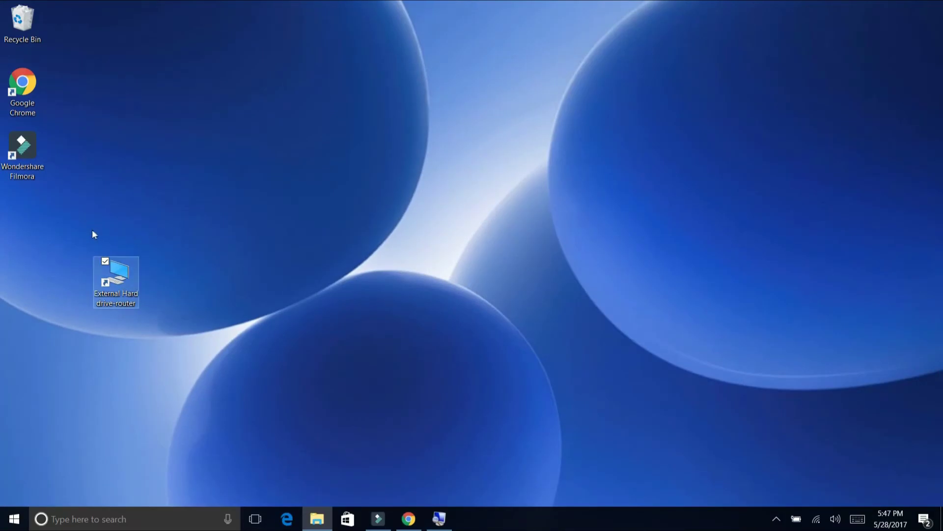
key(Return)
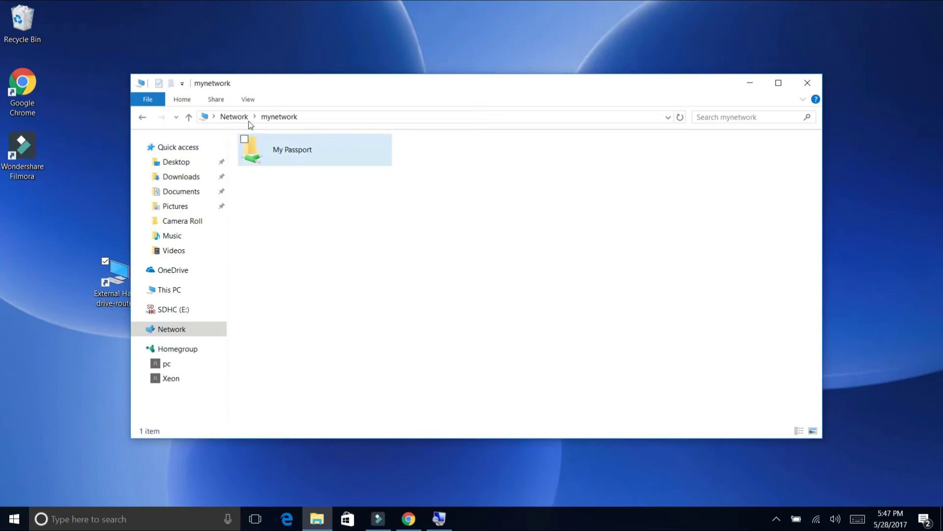
- Open the My Passport share from the mynetwork window to see its 13 items
double_click(309, 150)
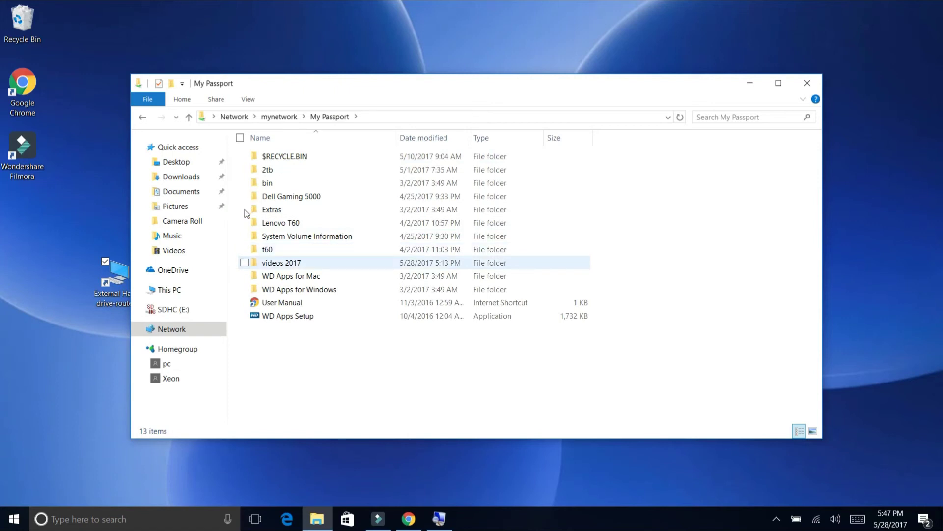
mouse_move(247, 213)
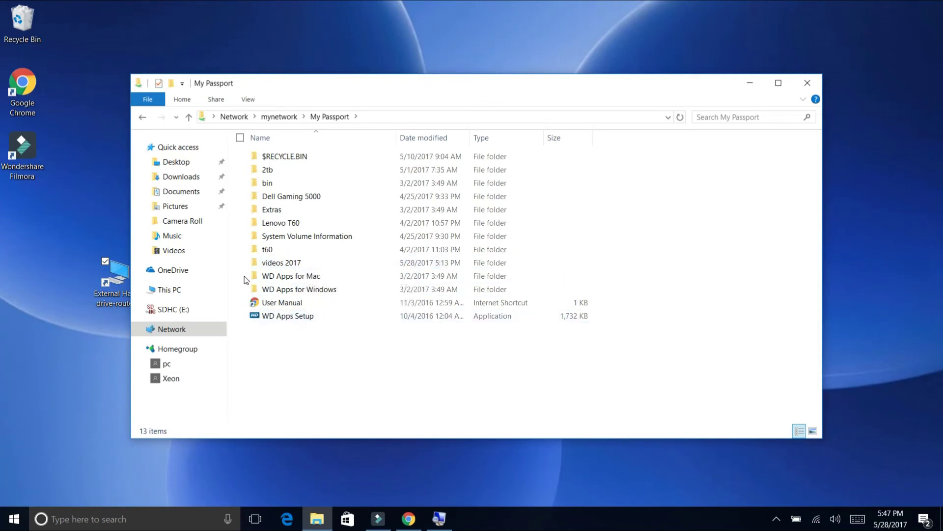
- Add a new folder named 'Movies' to the My Passport share
right_click(304, 344)
key(Up)
key(Up)
key(Up)
key(Down)
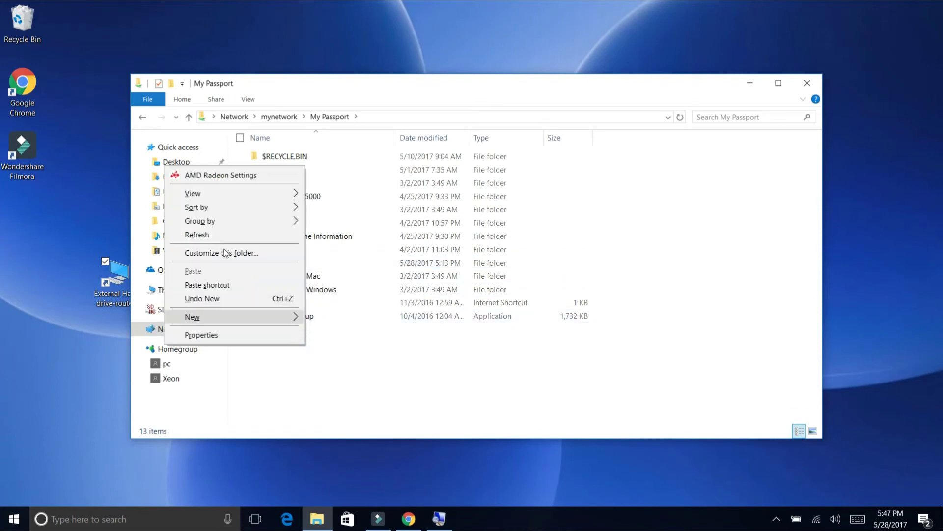
key(Right)
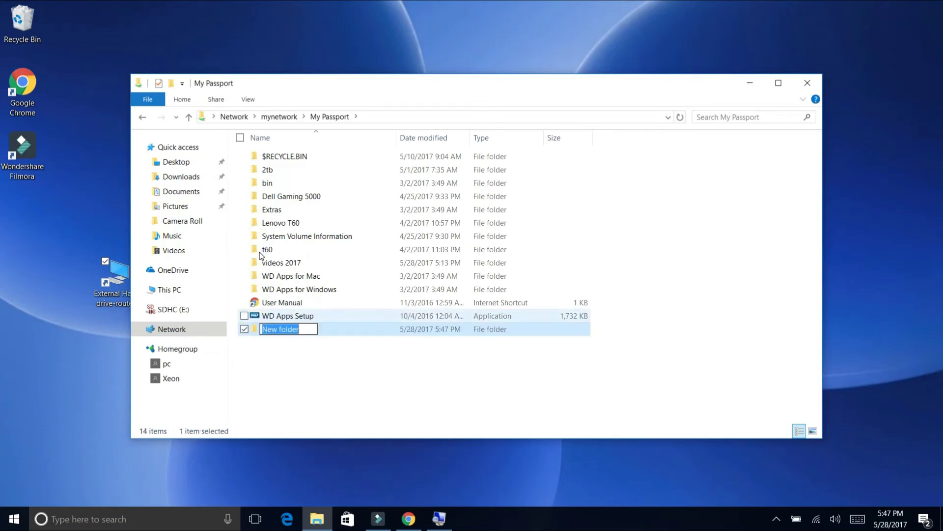
text(Mp)
key(BackSpace)
text(ovies)
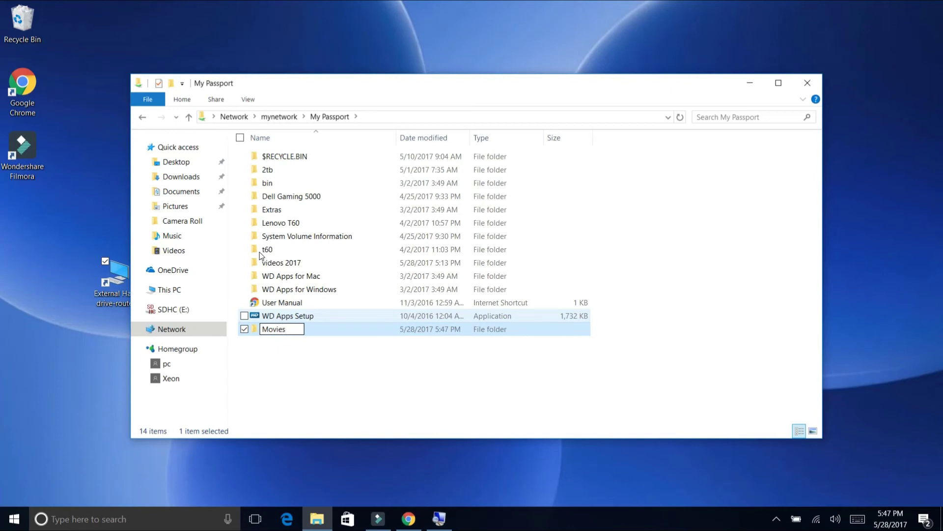
key(Return)
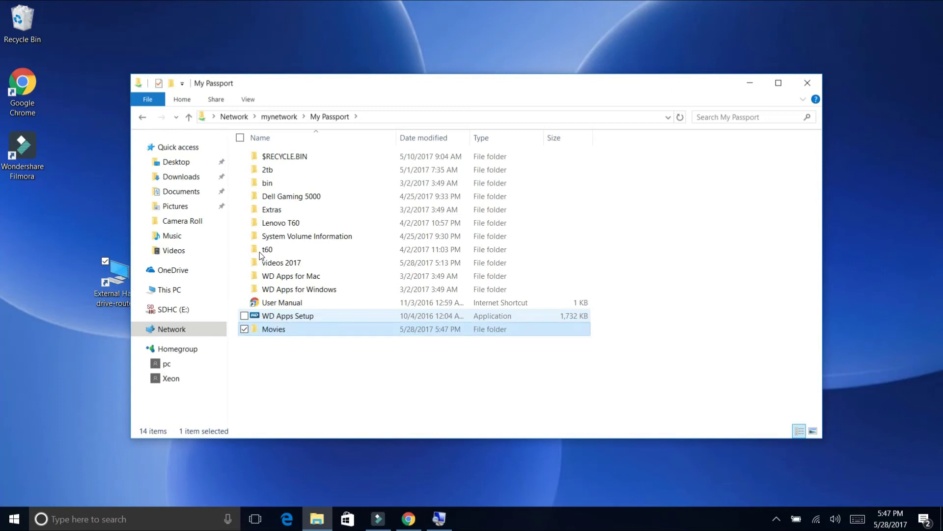